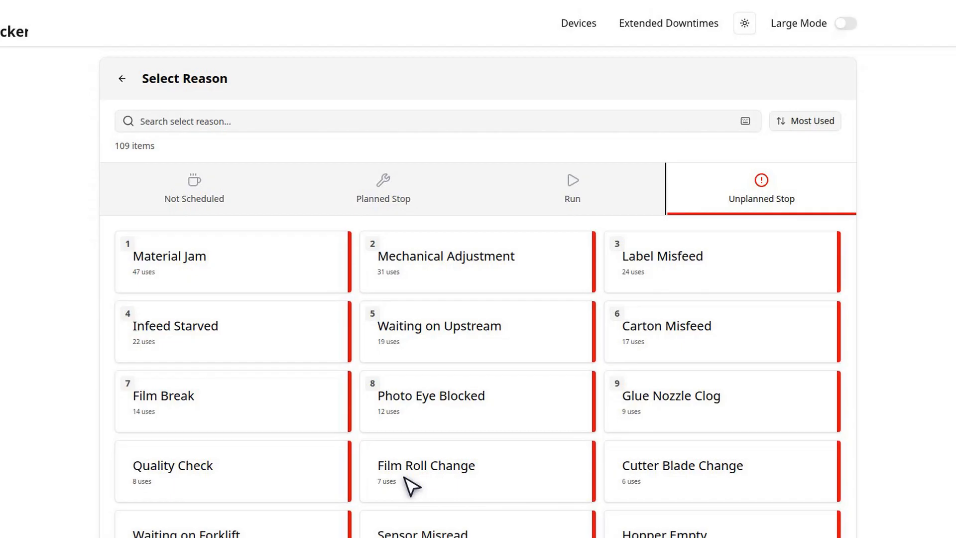
- Favourite the Material Jam downtime reason and toggle the reason list's sort order from Most Used to A-Z
left_click(339, 244)
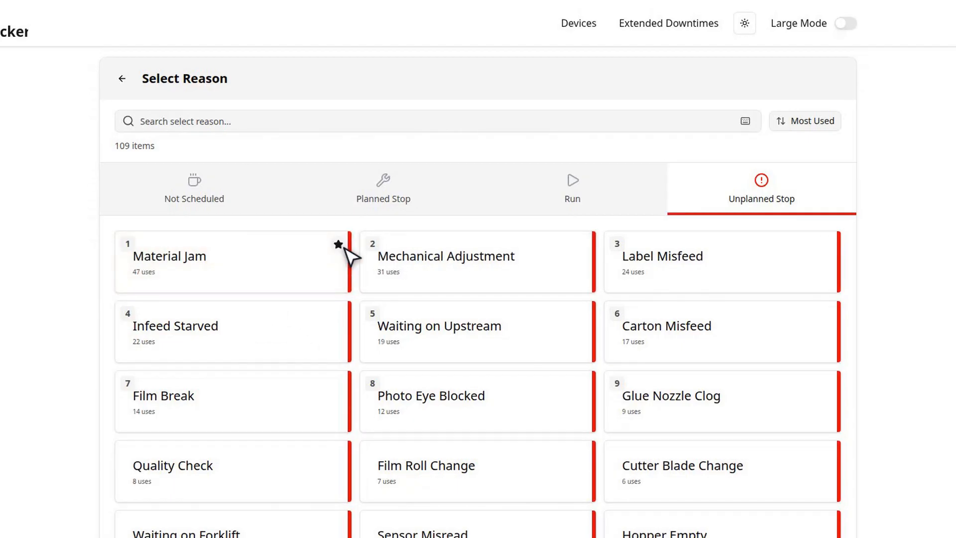
left_click(809, 122)
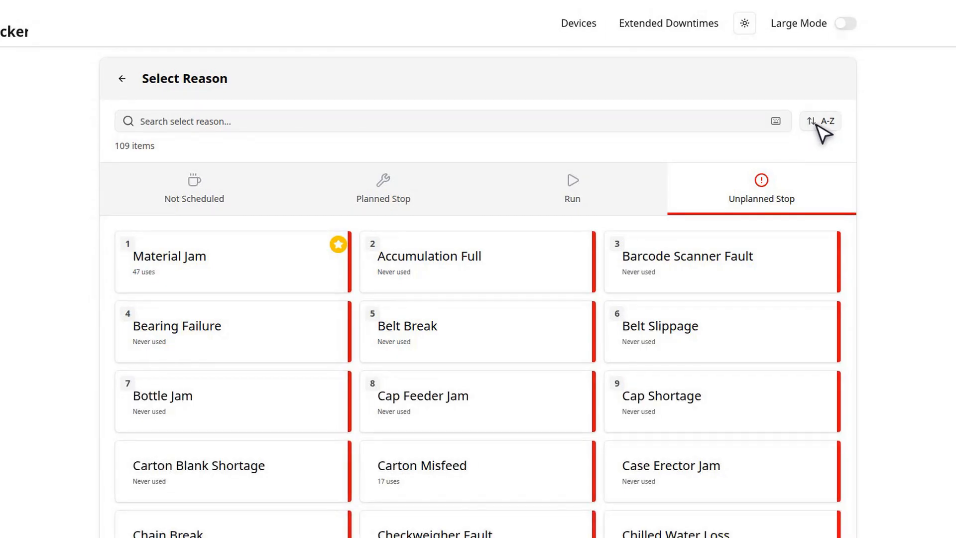
left_click(820, 124)
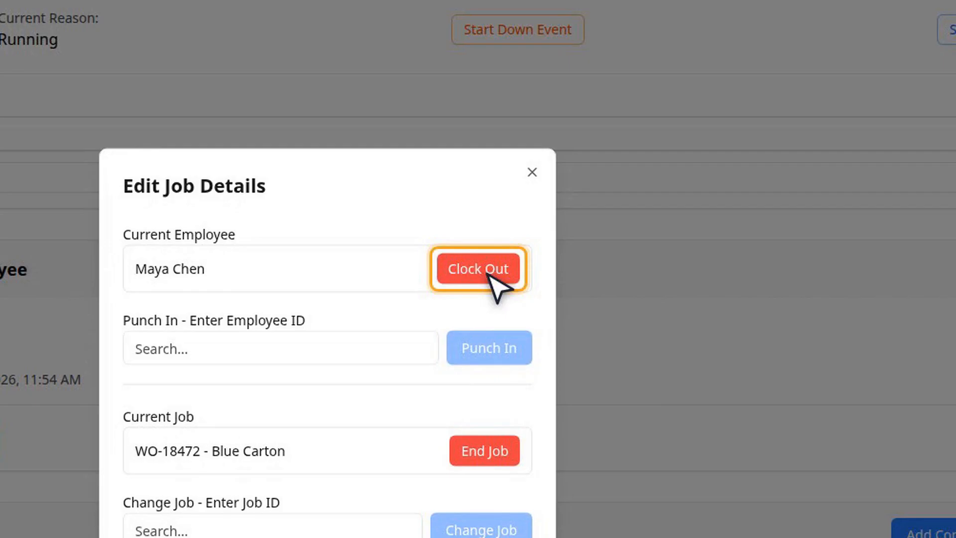
- Change the current job to WO-18489 - Green Carton (10009) in the job details
left_click(268, 529)
type("WO-18")
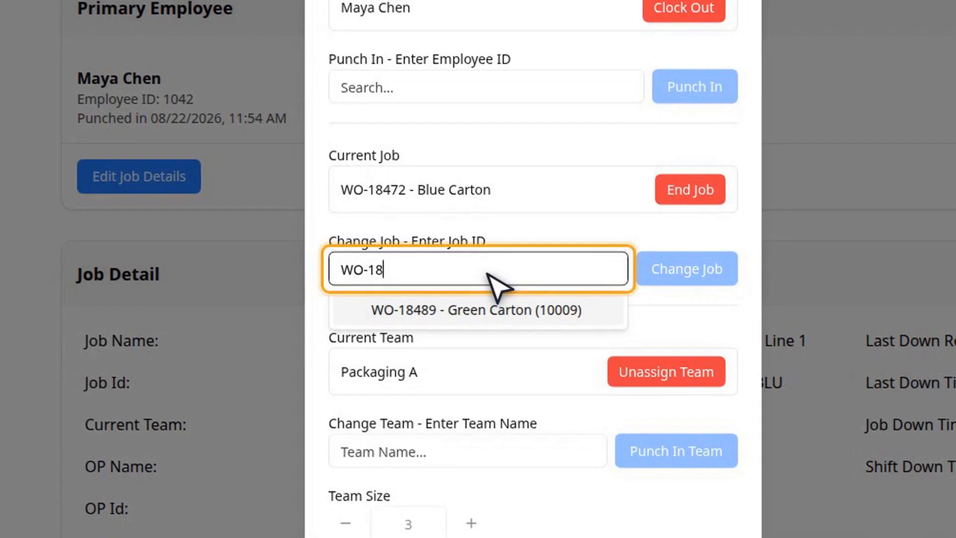
key("Return")
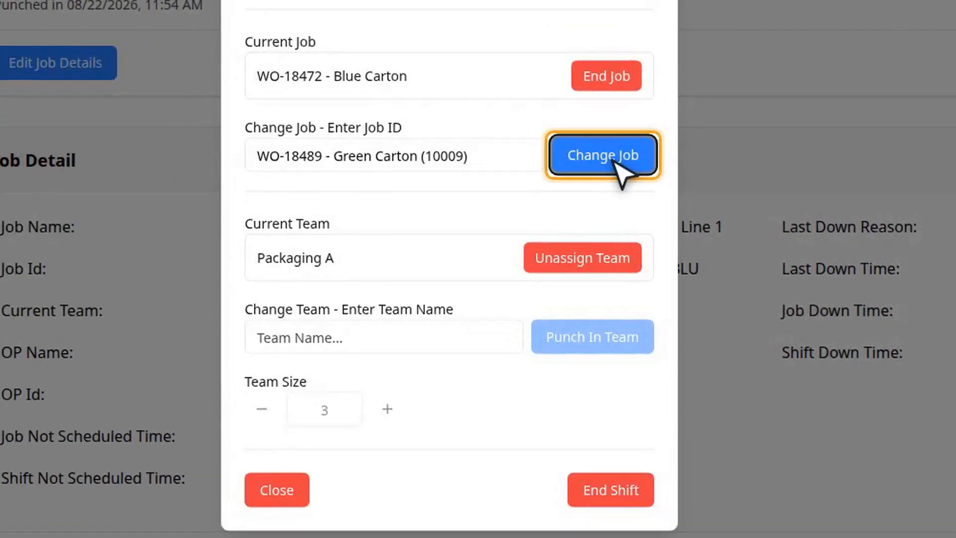
left_click(208, 526)
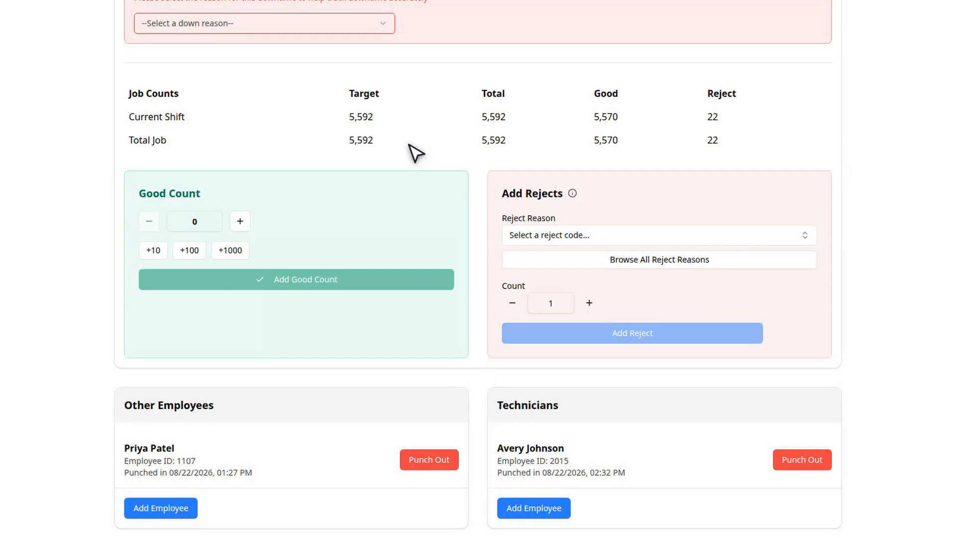
- Punch out the other punched-in employee
left_click(429, 459)
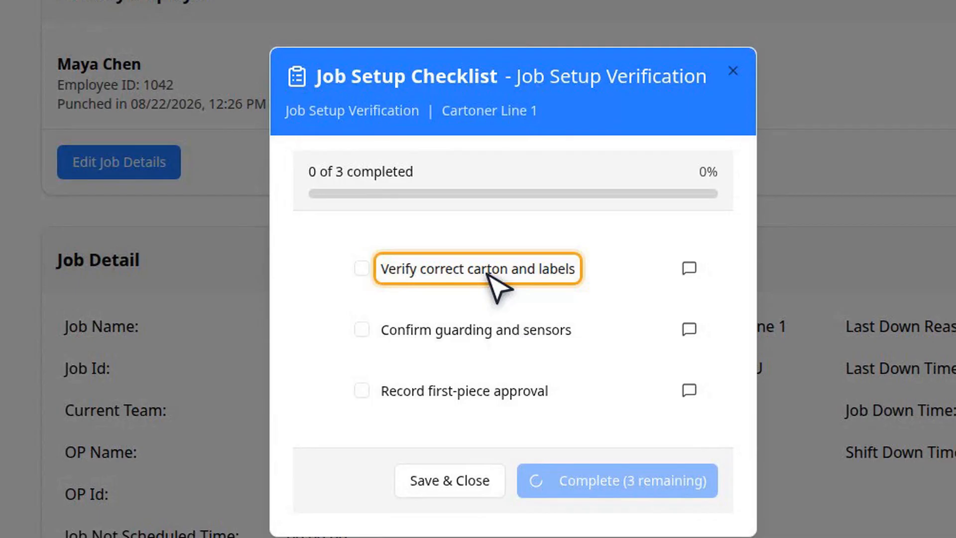
- Tick all three items of the job setup checklist
left_click(362, 269)
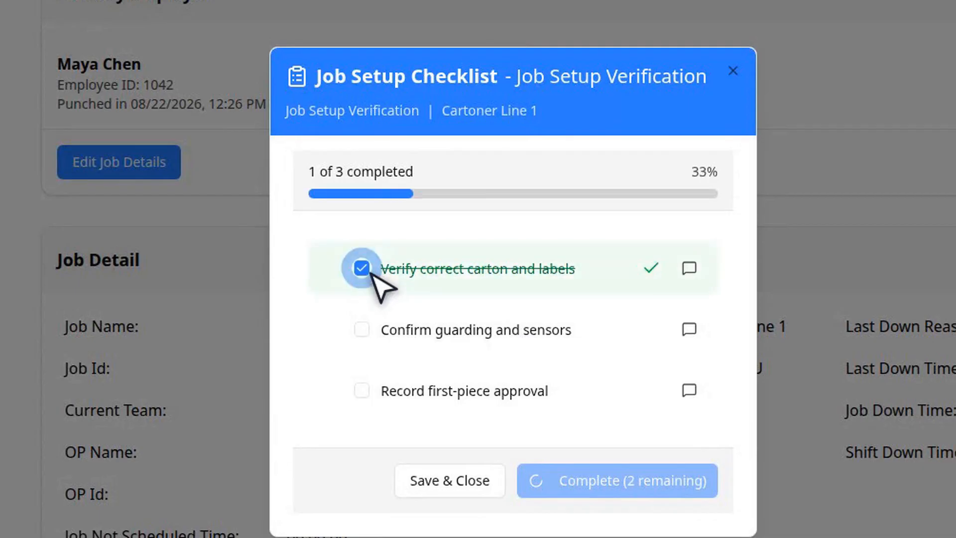
left_click(368, 331)
left_click(364, 391)
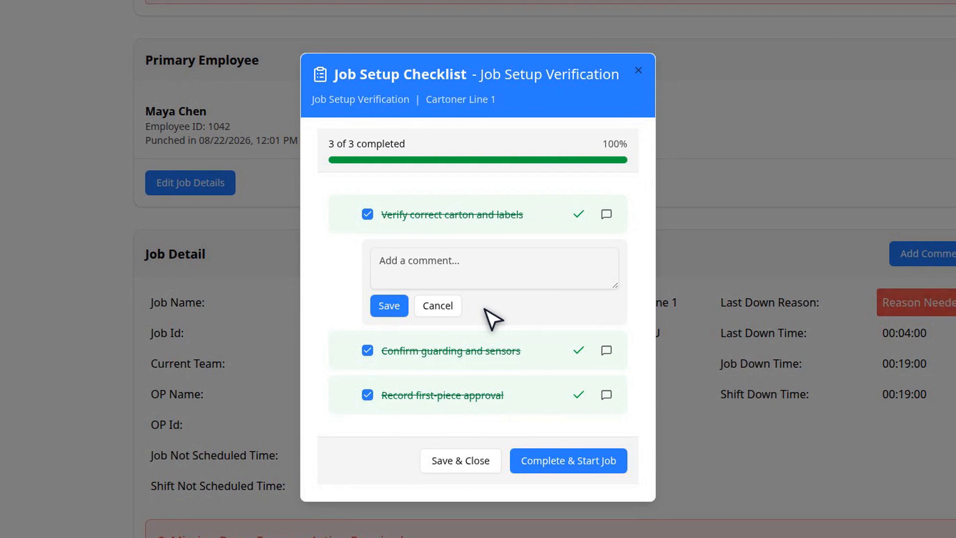
- Comment on the carton-and-labels item: "Verify first-piece approval gauge reads within spec before releasing the run; note any drift on the check sheet for QA.", then save and close
left_click(502, 271)
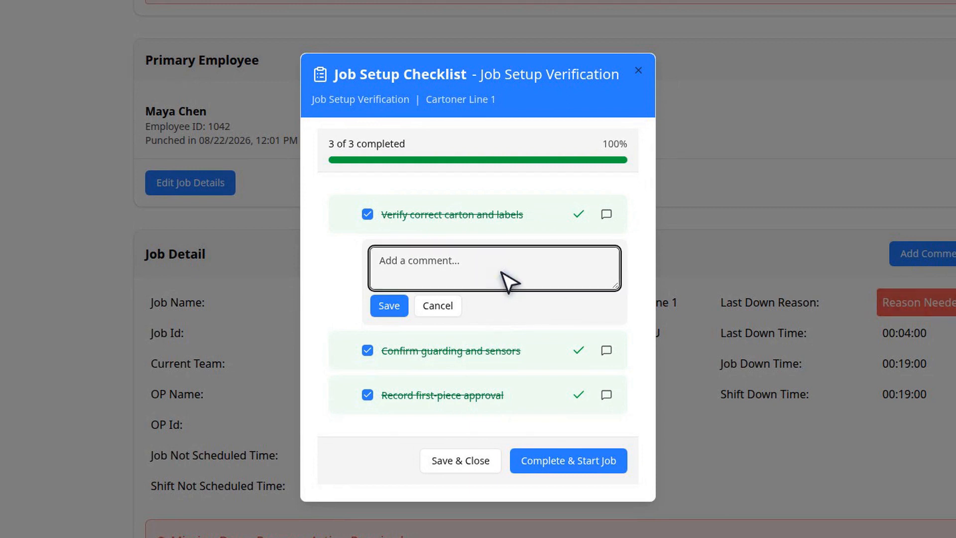
type("Verify first-piece approval gauge")
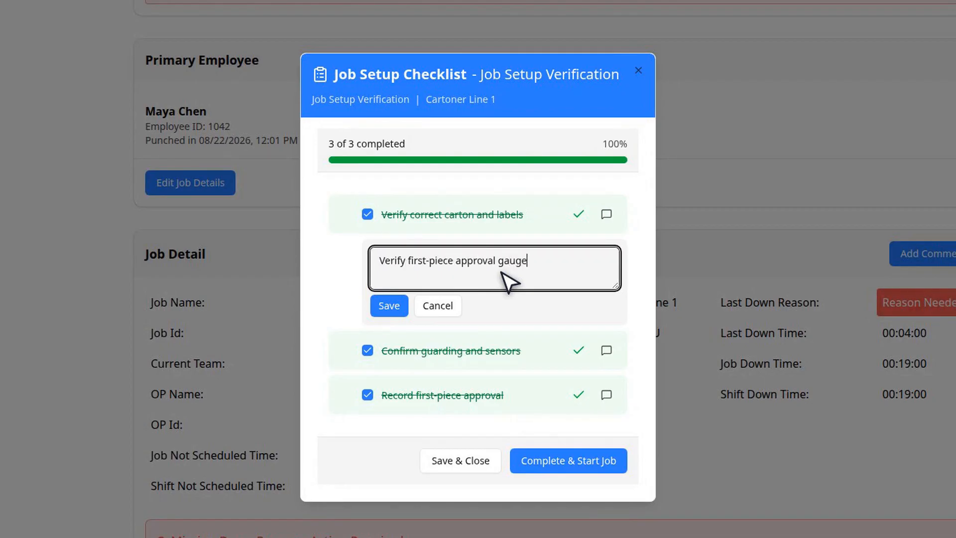
type(" reads within spec before releas")
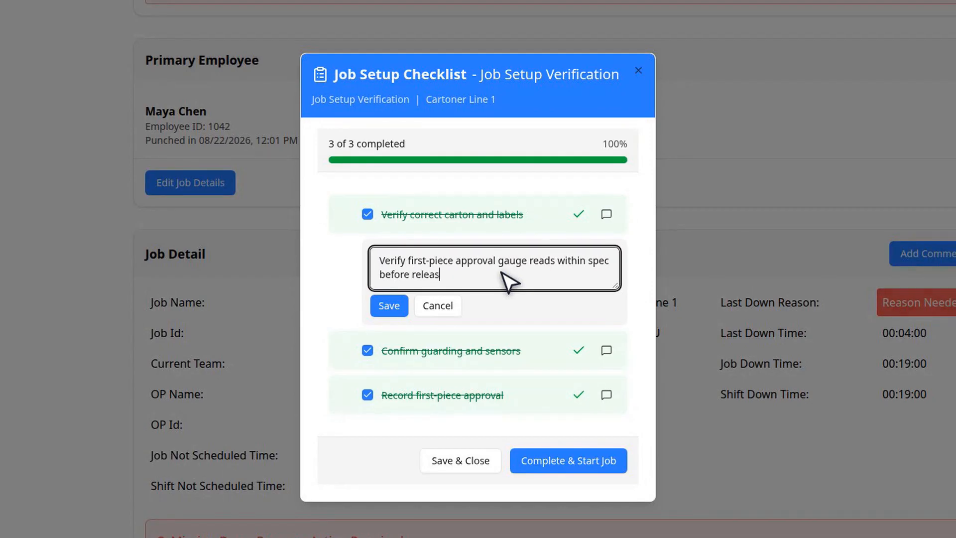
type("ing the run; note any drift on t")
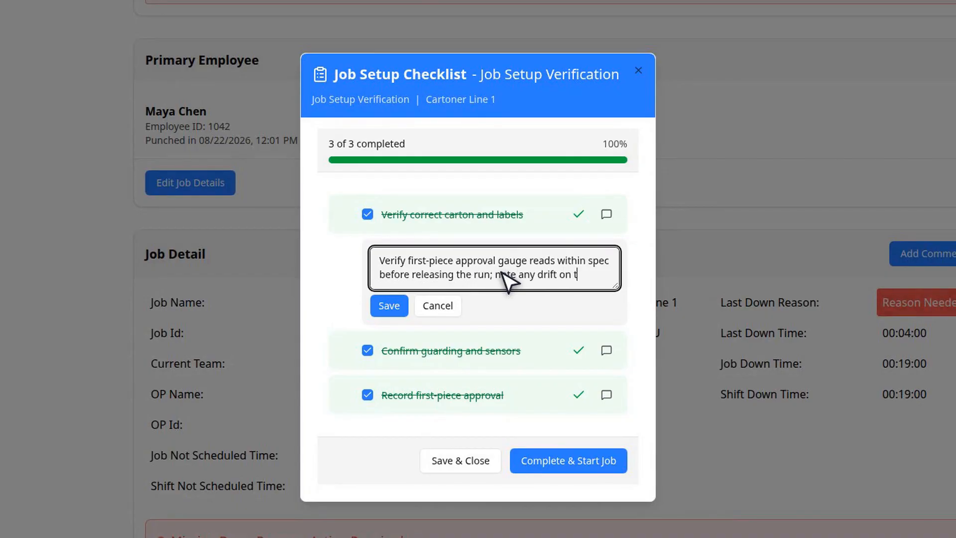
type("he check sheet for QA.")
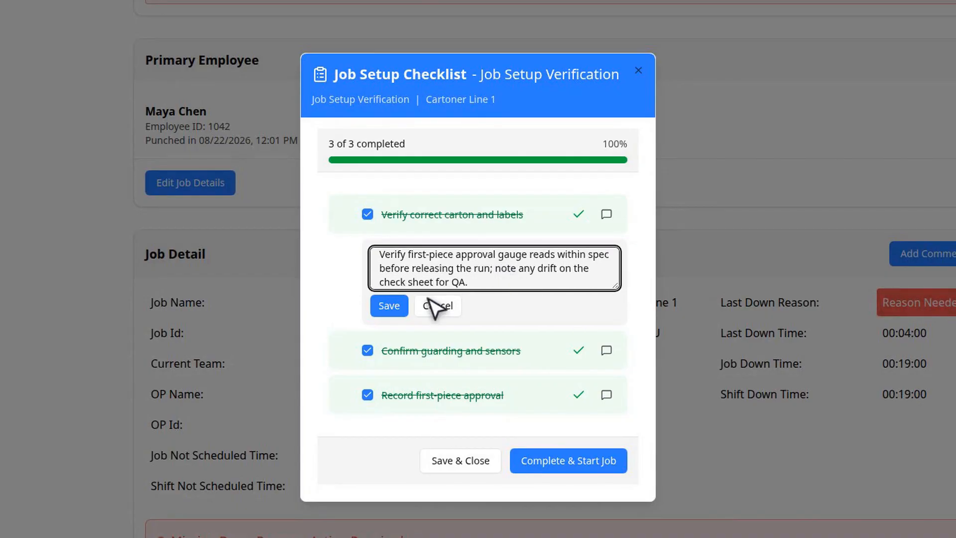
left_click(389, 304)
left_click(458, 413)
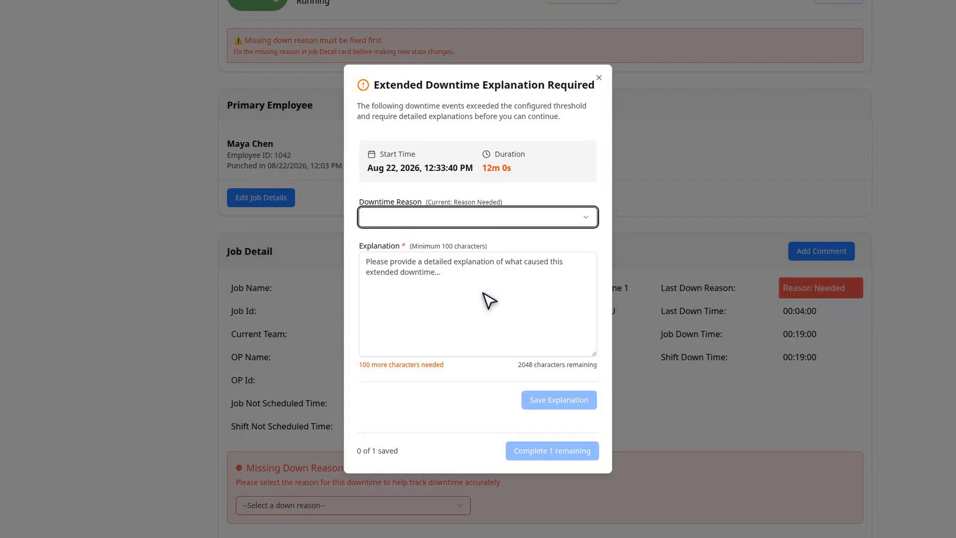
- Set the extended downtime's reason to Material Jam
left_click(482, 220)
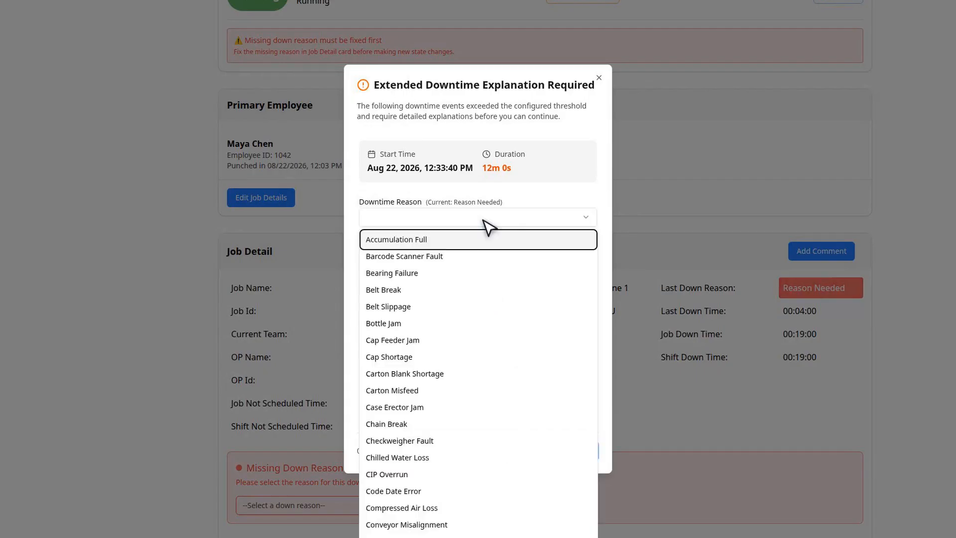
key("Down")
key("Down")
key("Down")
key("Down")
scroll(487, 399, "down", 10)
left_click(487, 443)
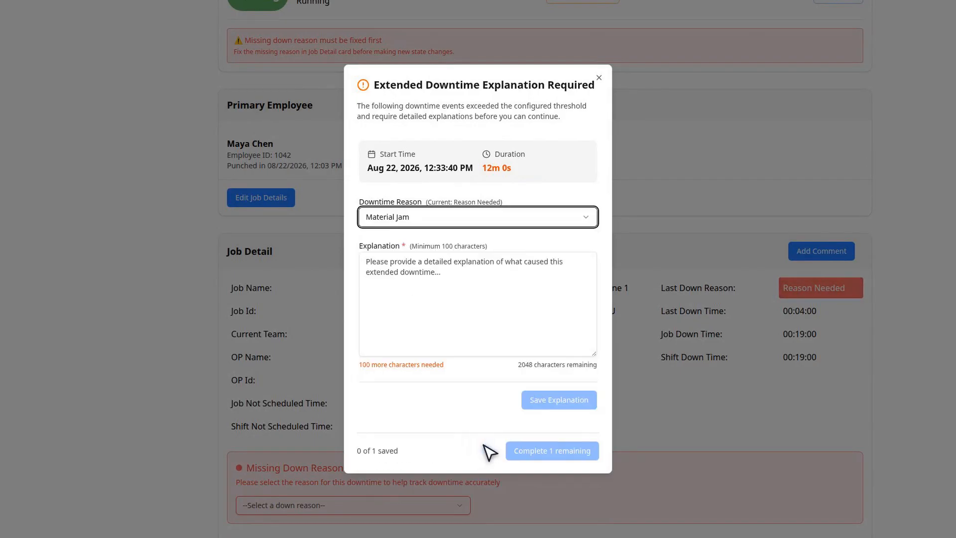
- Save the explanation "The infeed conveyor jammed after a carton blank wedged under the guide rail. Cleared the jam and verified clean cycles."
left_click(483, 307)
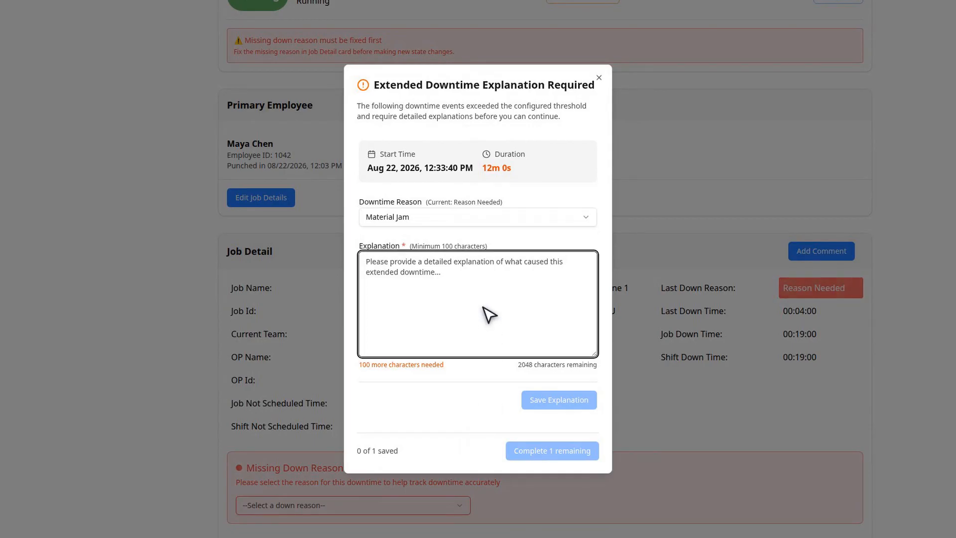
type("The infeed conveyor j")
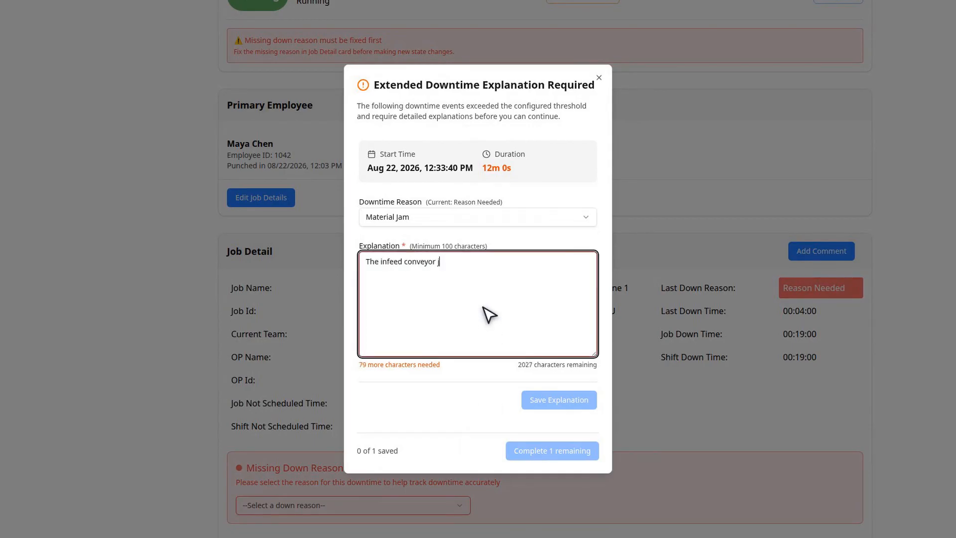
type("ammed after a carton blank wedge")
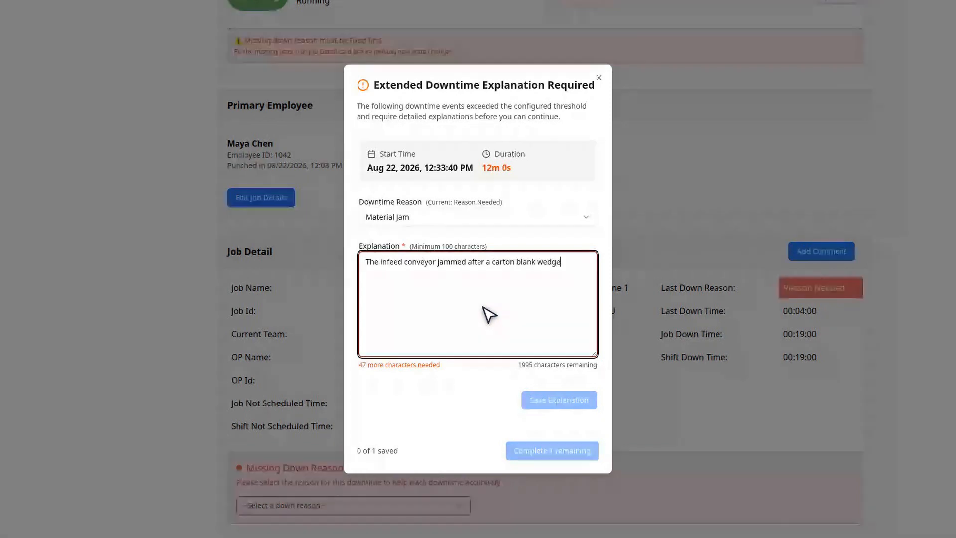
type("d under the guide rail. Cleared the jam ")
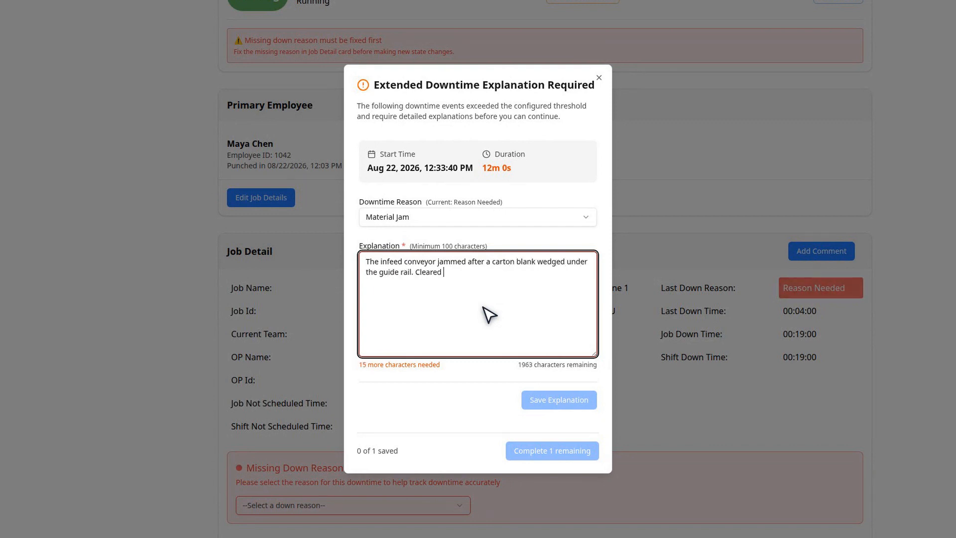
type("and verified clean cycles.")
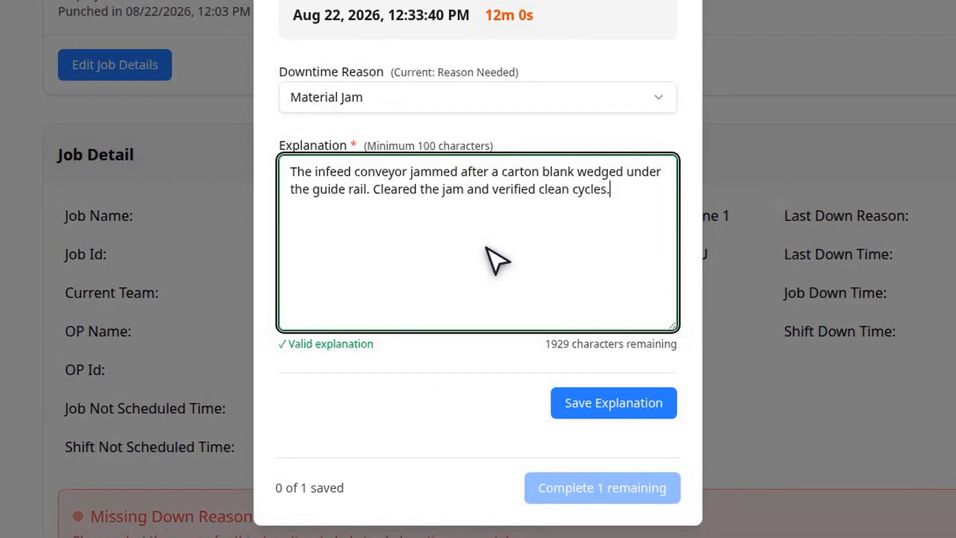
left_click(623, 400)
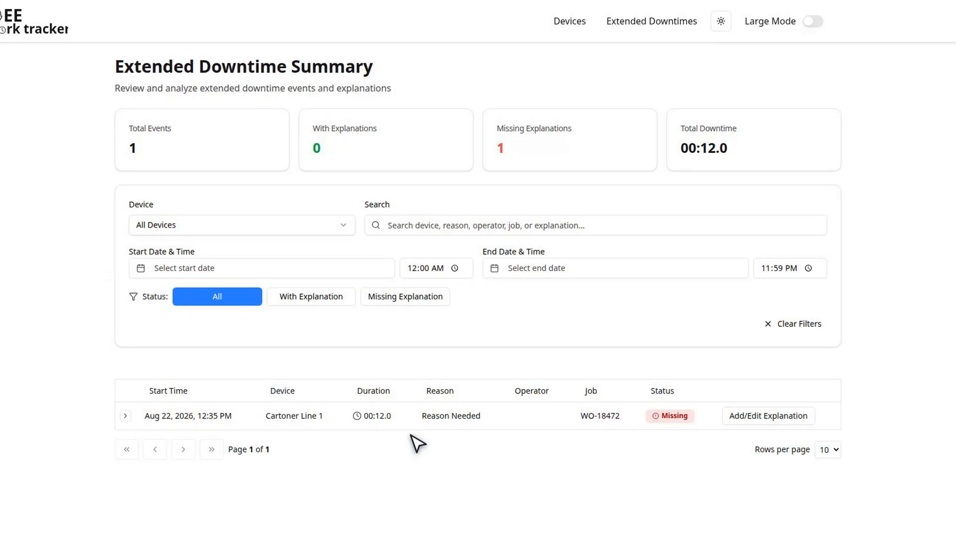
- Filter the extended downtime summary to events missing an explanation
left_click(412, 299)
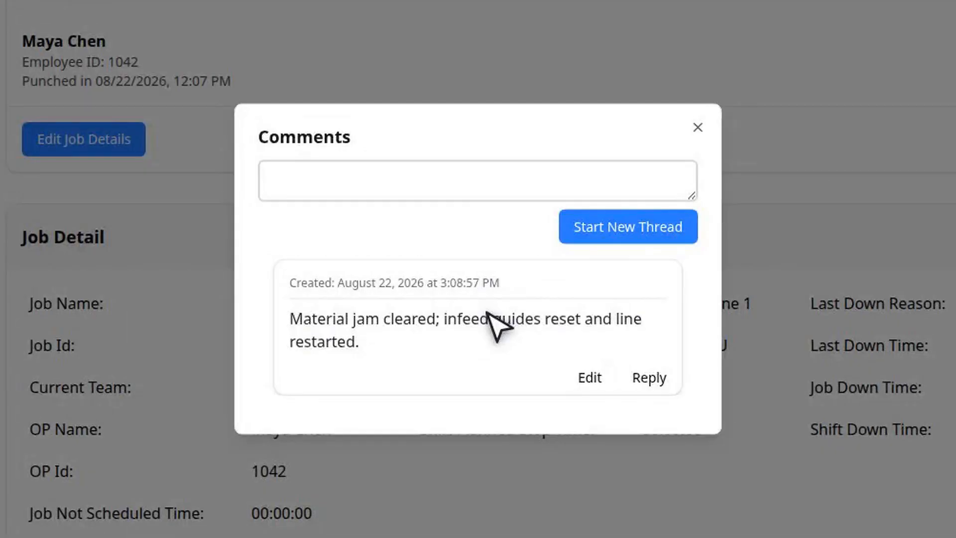
- Start a new comment thread: "Infeed guide reset and verified; cycles running stable again. Watch the first cartons off the line for print alignment."
left_click(488, 187)
type("Infeed guide reset and")
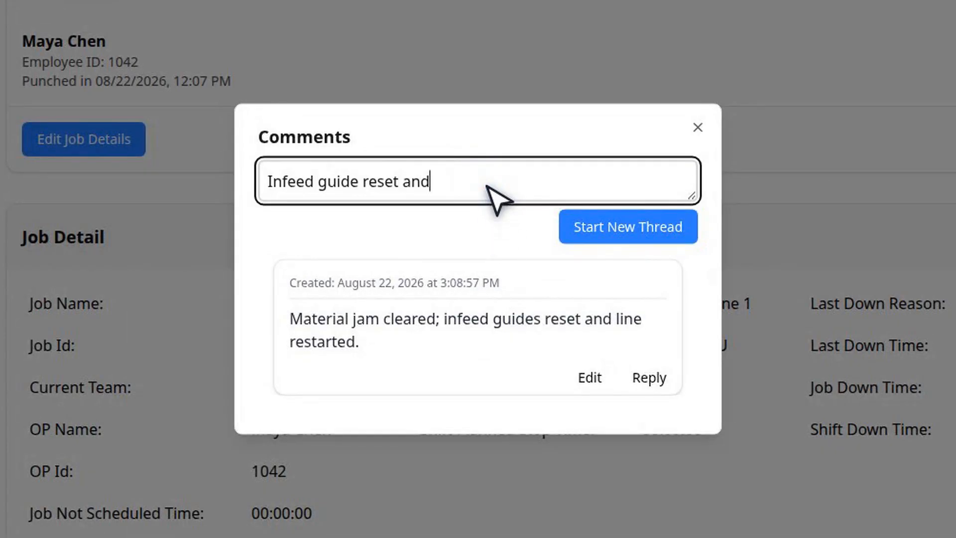
type(" verified; cycles running stable")
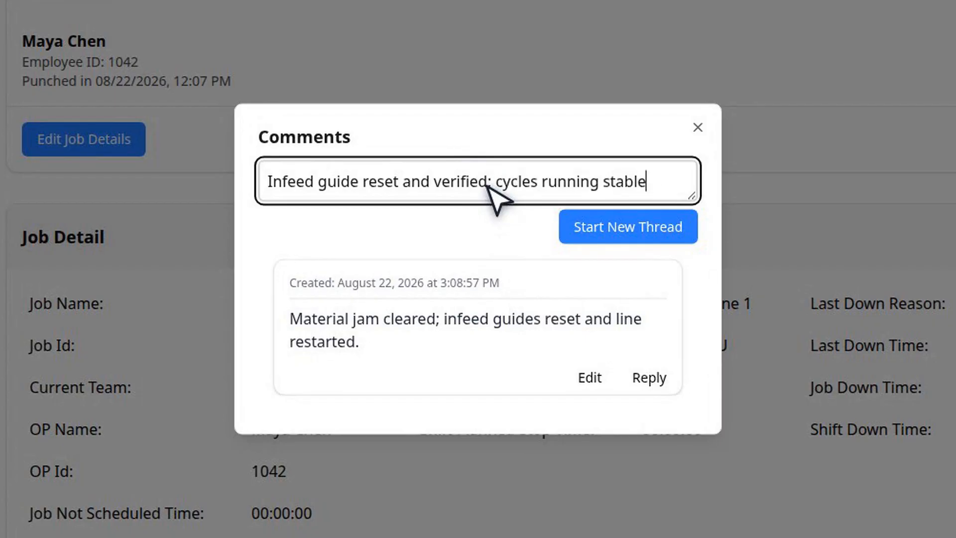
type(" again. Watch the first cartons ")
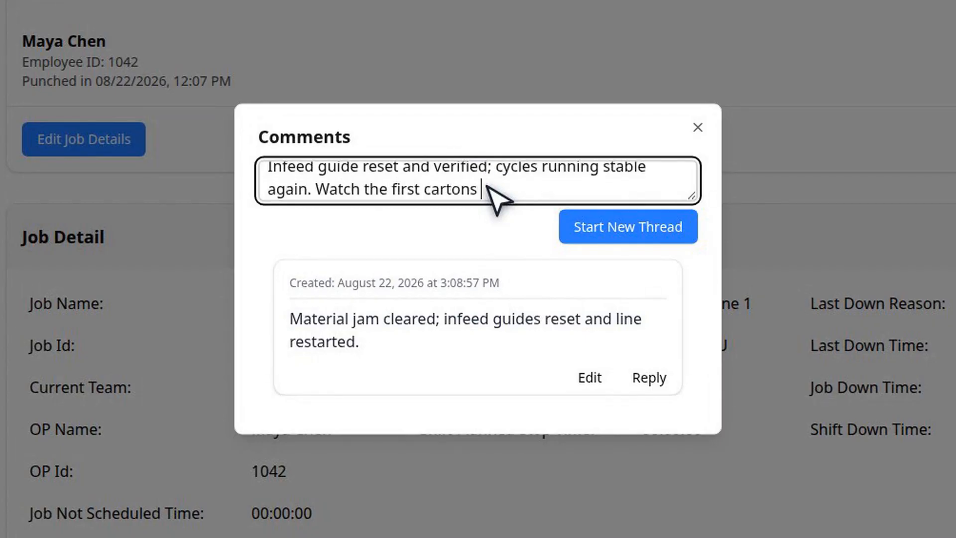
type("off the line for print alignment.")
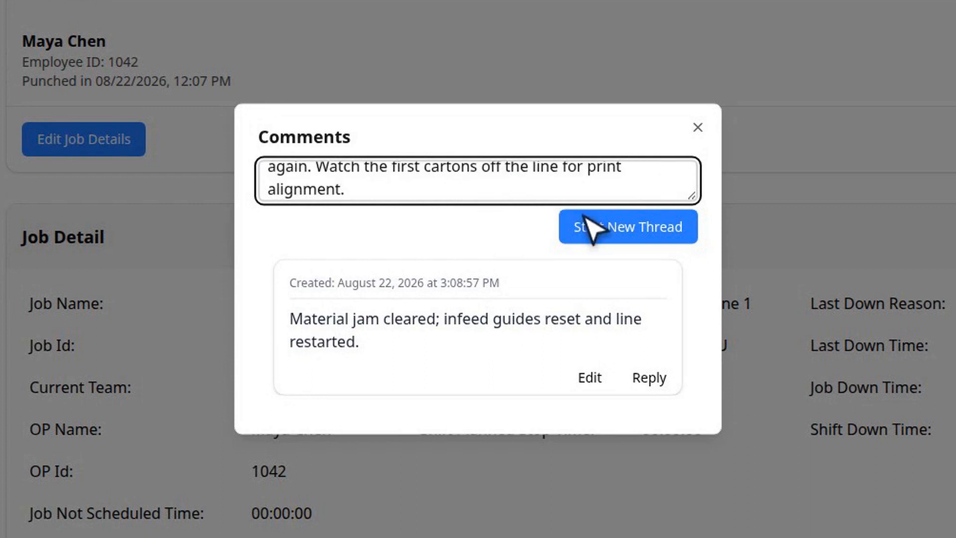
left_click(628, 226)
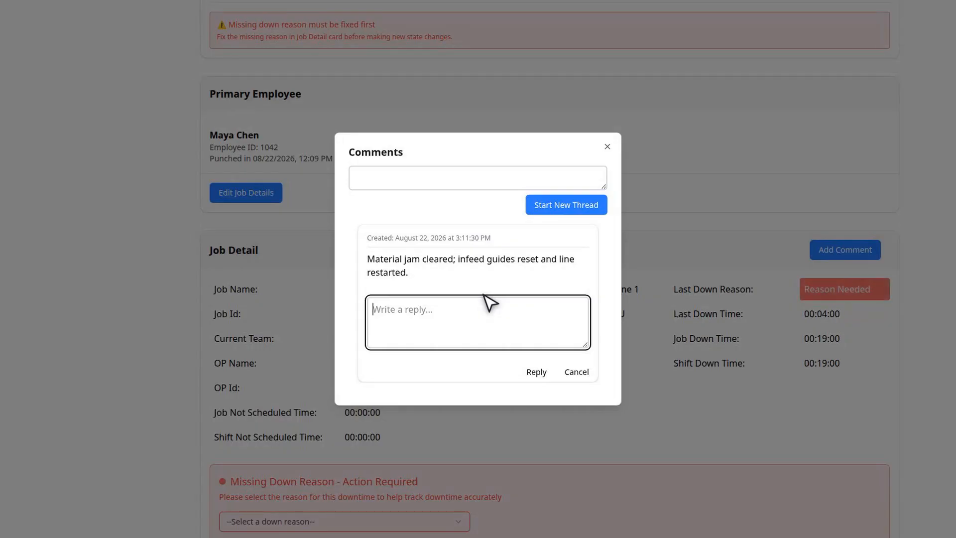
- Reply to the material-jam comment with "Guide alignment verified; no repeat jams on the next run."
type("Guide alignment verified; no repeat jams on ")
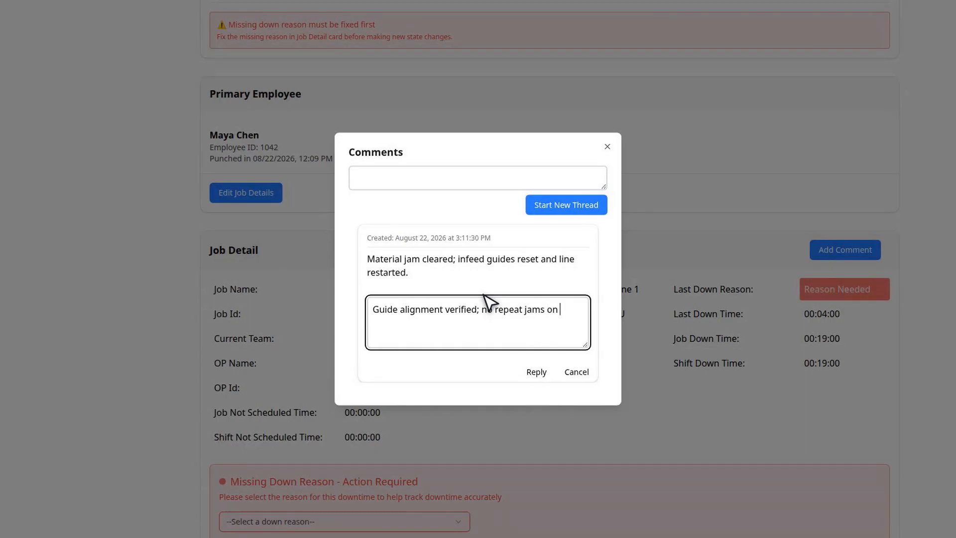
type("the next run.")
left_click(536, 373)
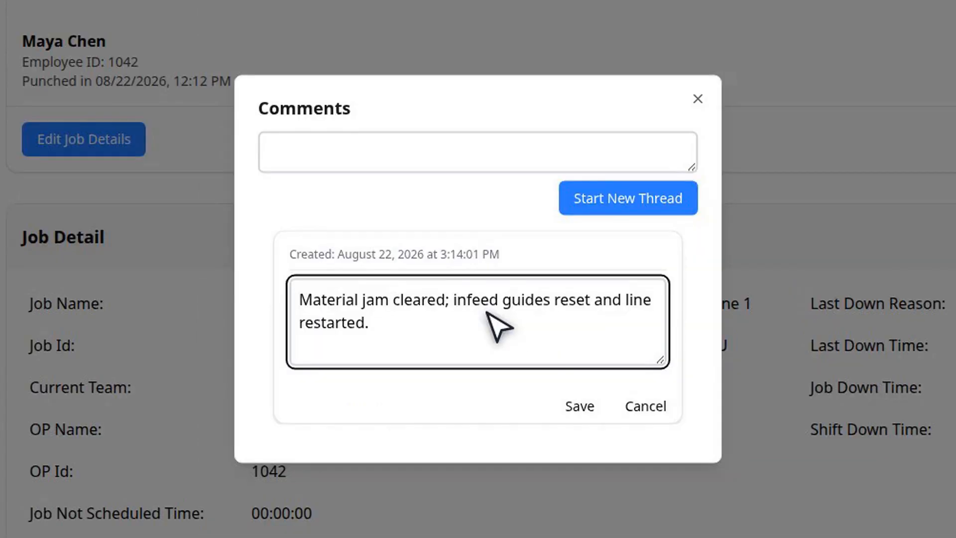
- Edit a comment to read "Material jam cleared; guides reset, inspected, and verified." and save it
key("ctrl+a")
type("Material jam ")
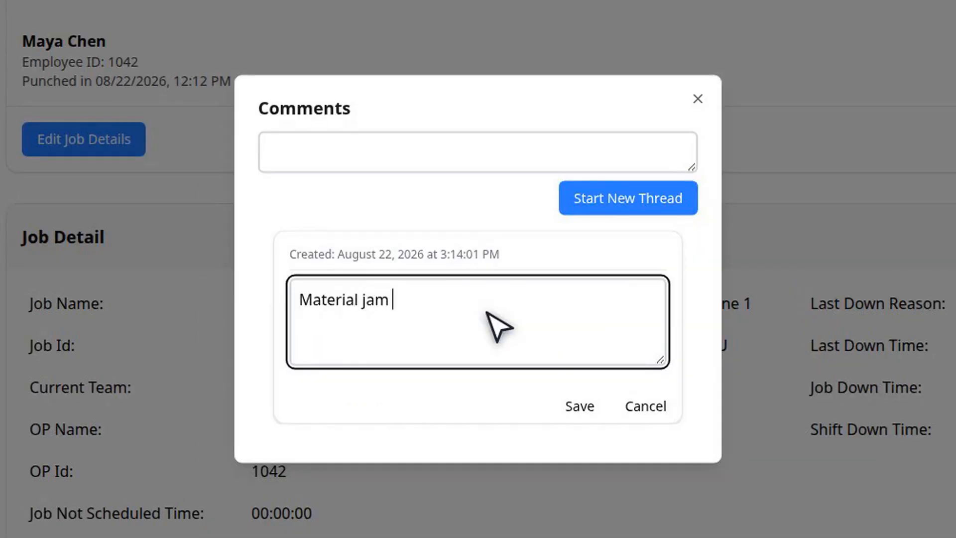
type("cleared; guides reset, inspected")
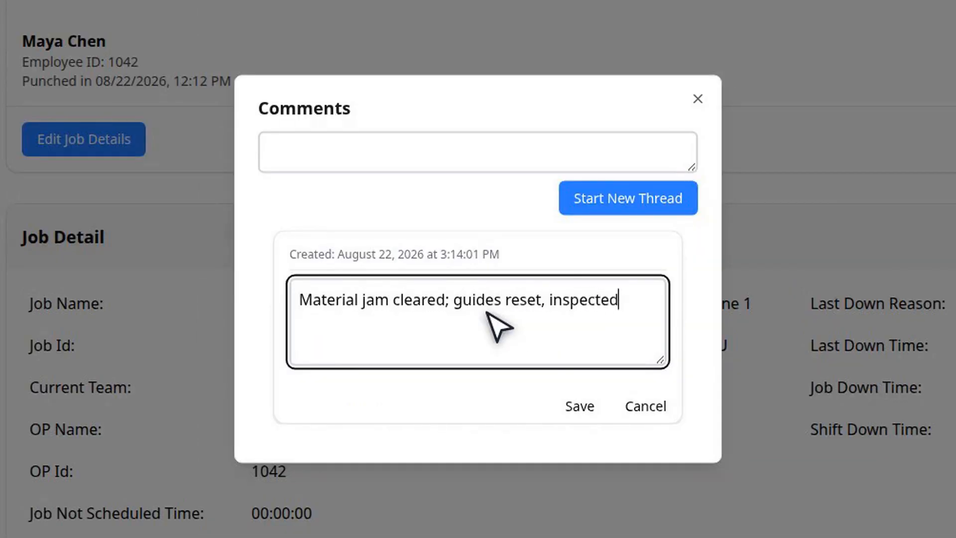
type(", and verified.")
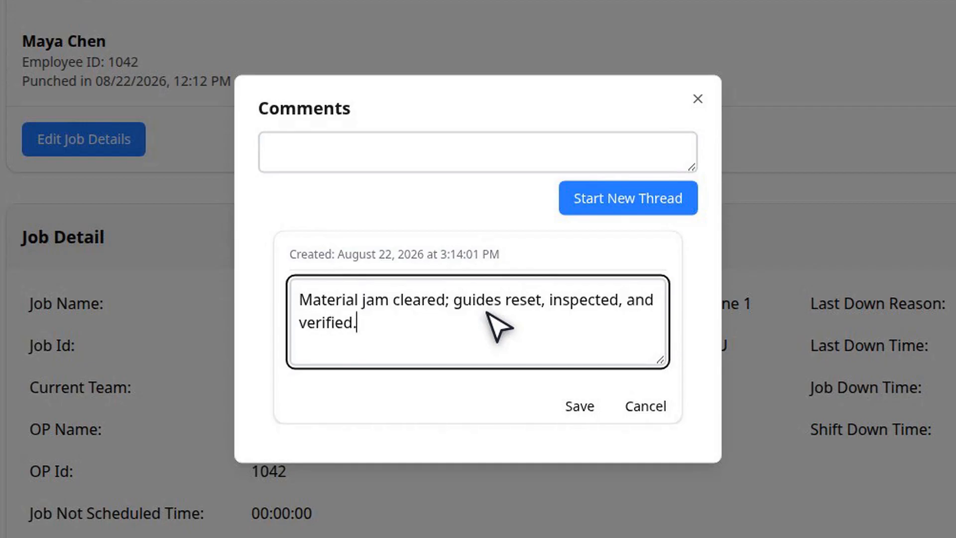
left_click(581, 401)
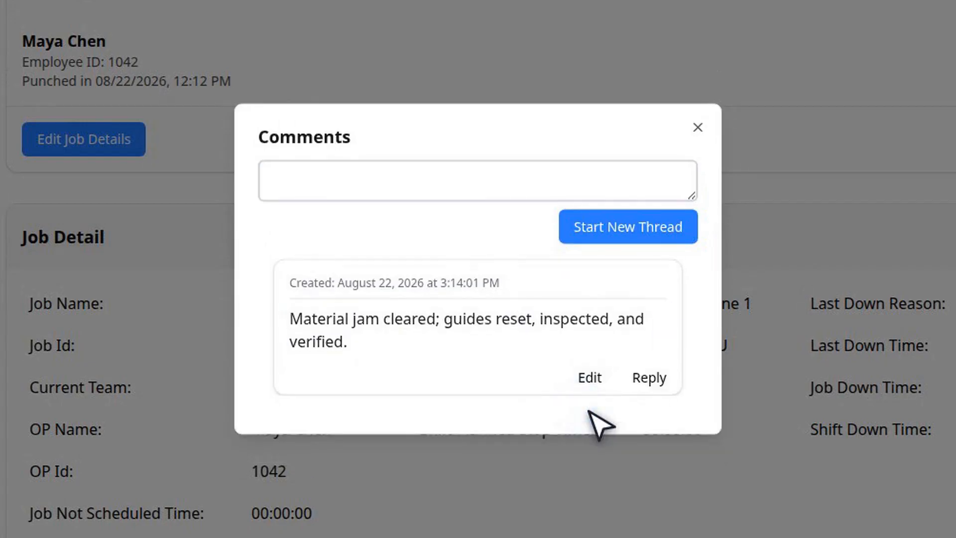